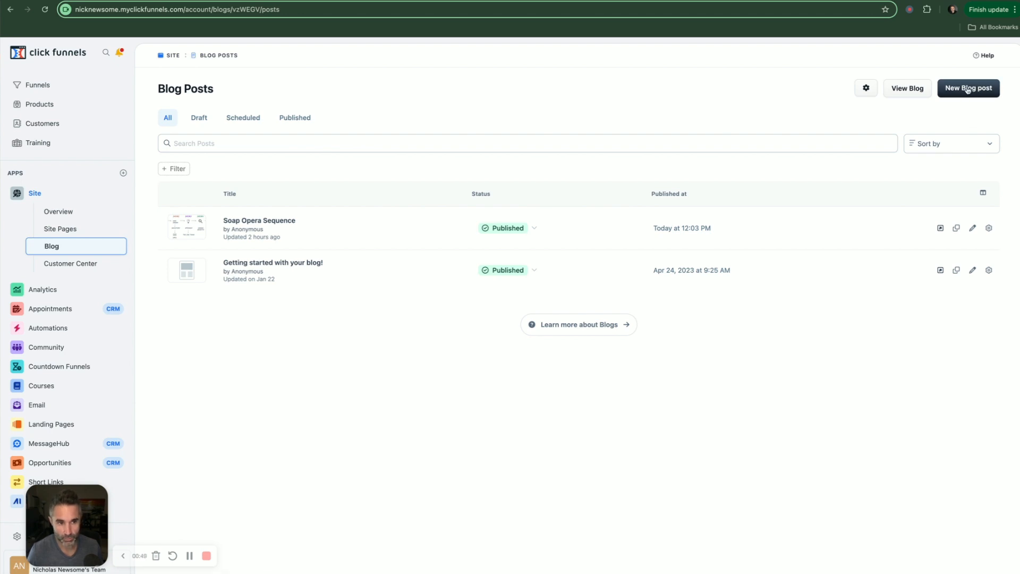
- Open the Soap Opera Sequence blog post for editing and review its title, summary, featured image and SEO settings
click(264, 222)
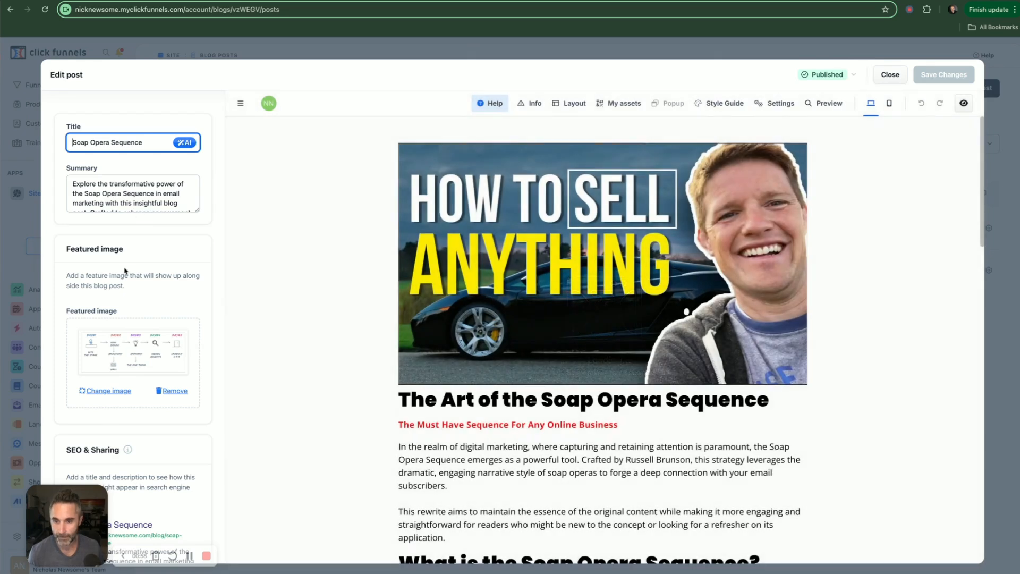
scroll(125, 271, down, 1)
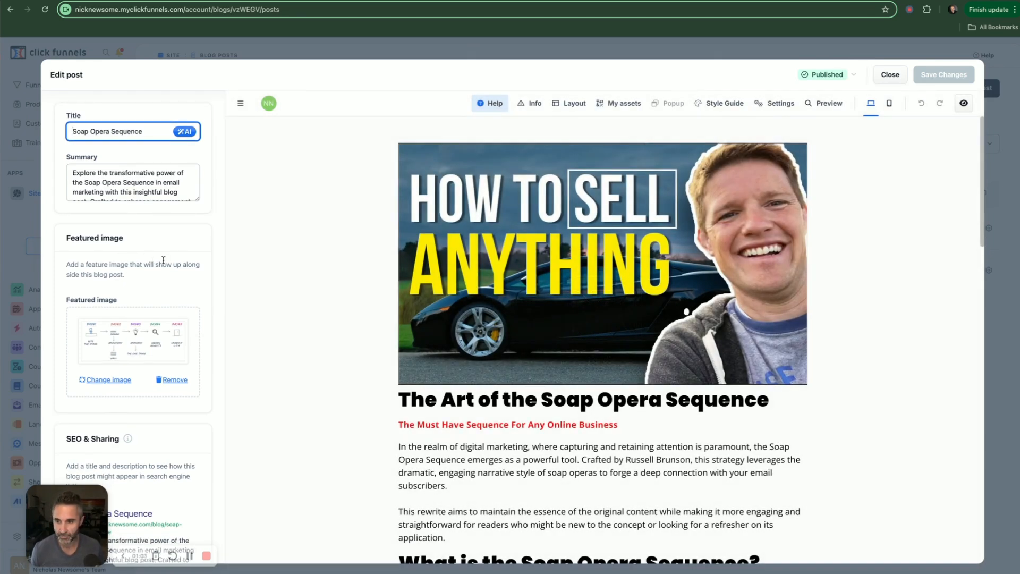
scroll(130, 366, down, 5)
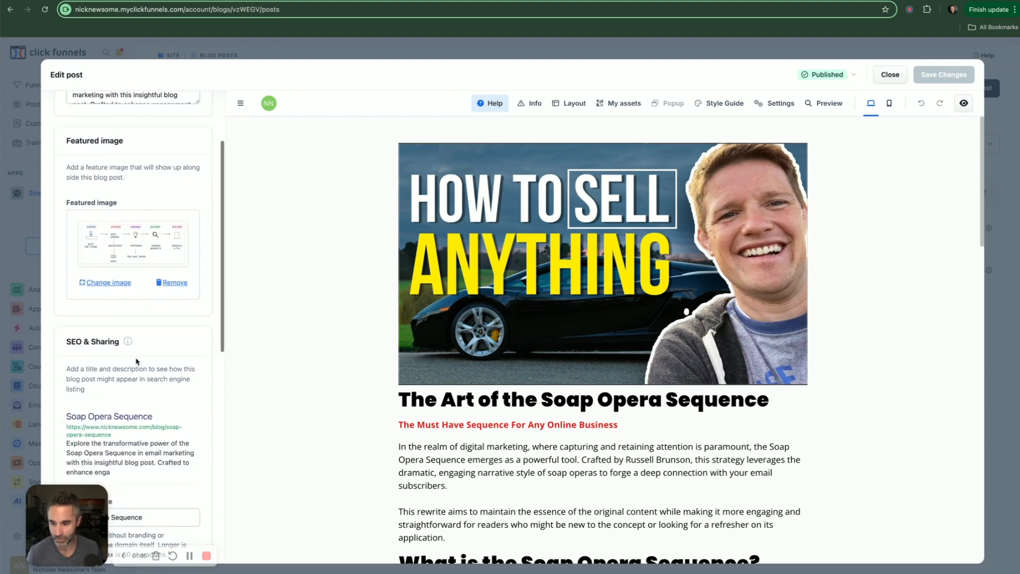
scroll(136, 358, down, 3)
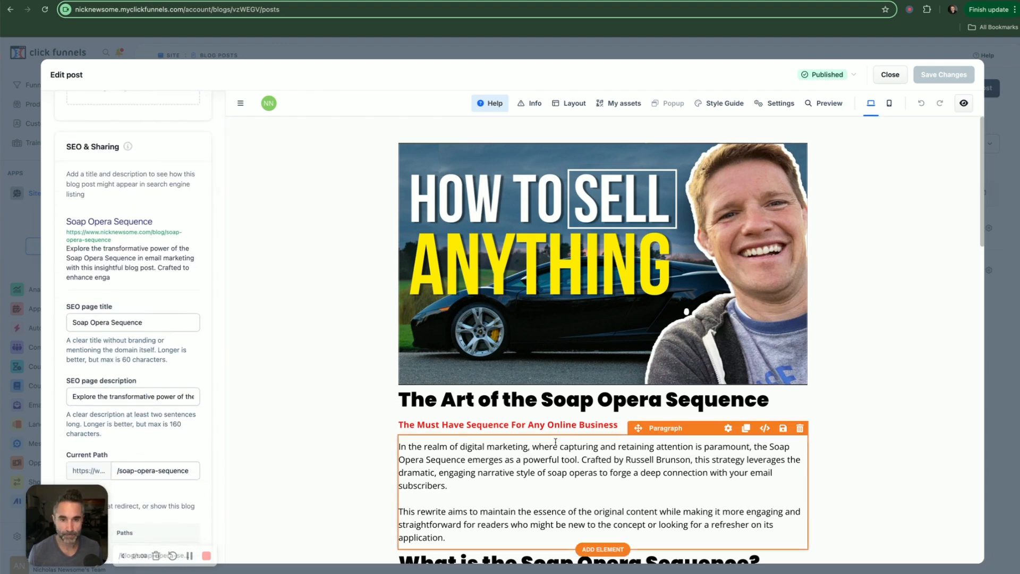
- Preview the Soap Opera Sequence post and examine its header, video, article text, sidebar offer, book promotions and footer
click(964, 105)
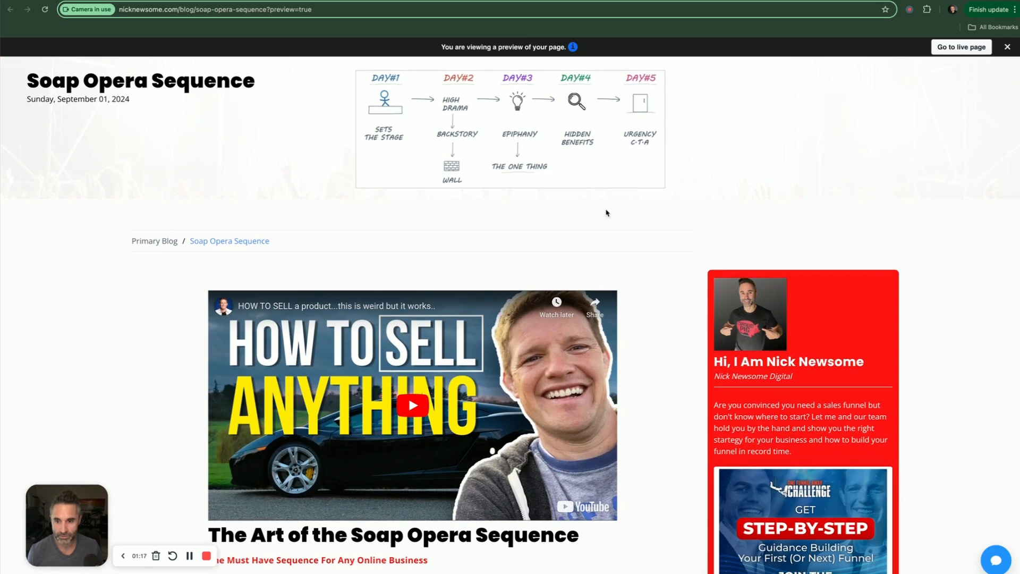
scroll(419, 338, down, 2)
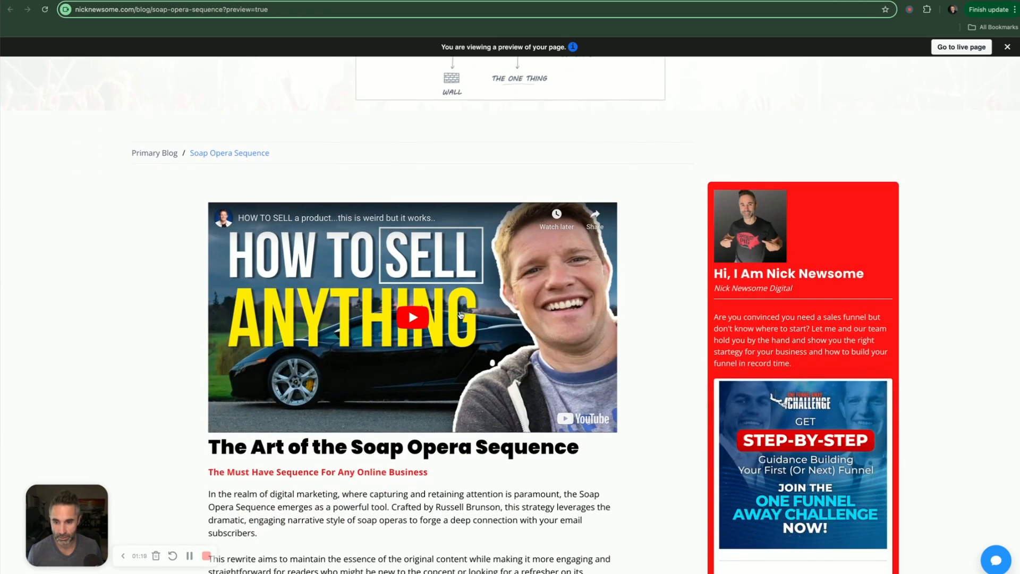
scroll(460, 314, down, 2)
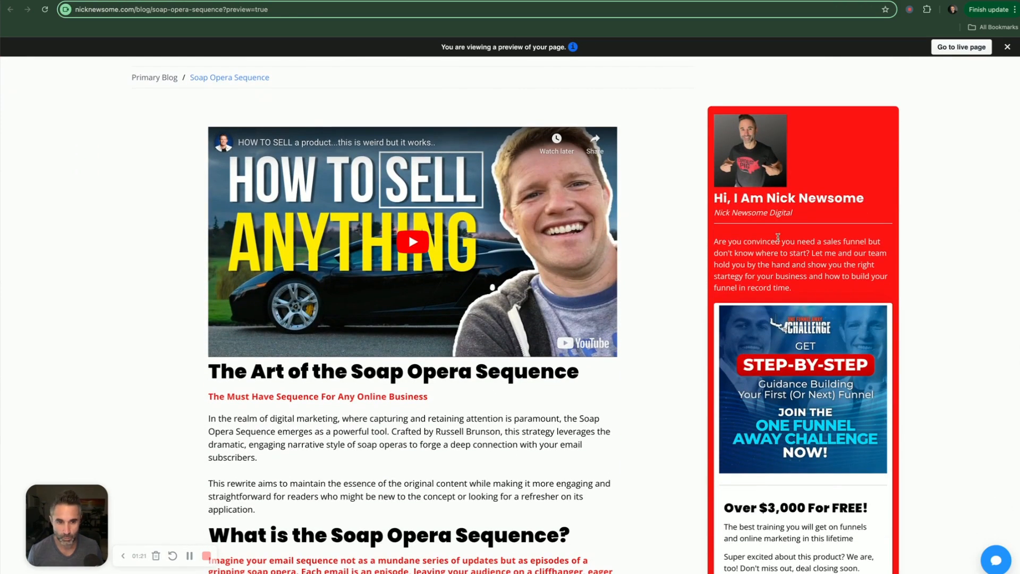
scroll(797, 367, down, 3)
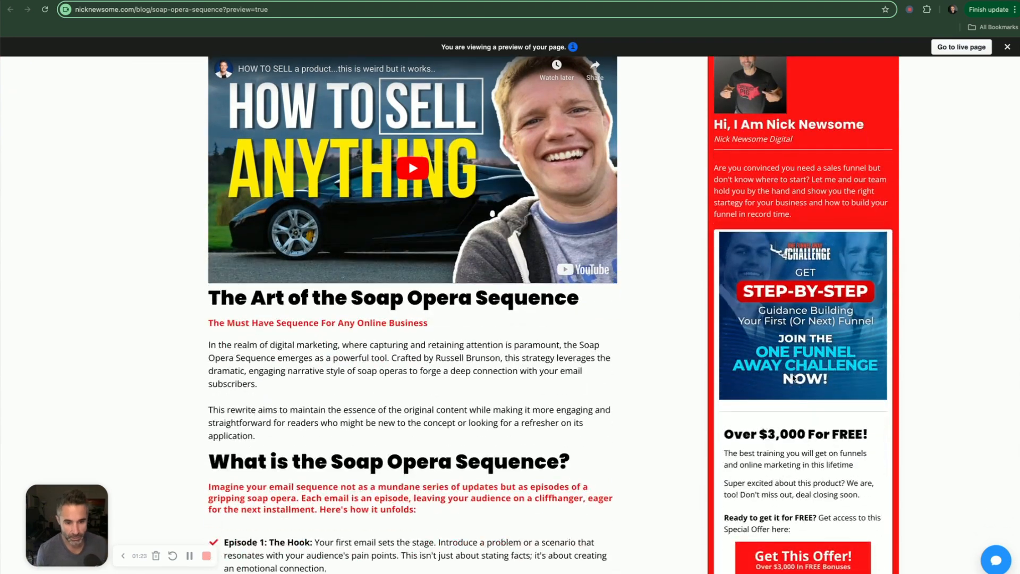
scroll(796, 376, up, 4)
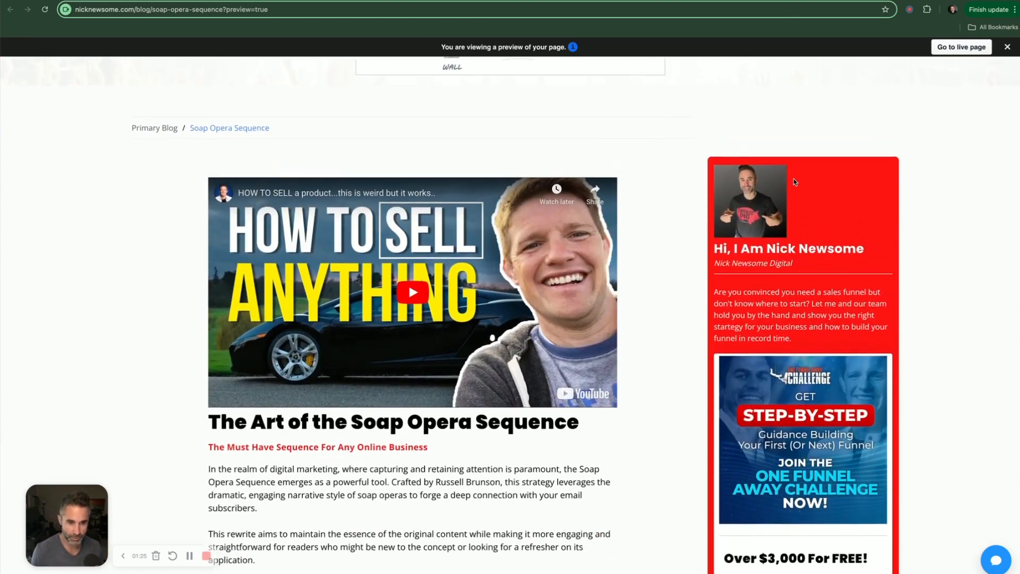
scroll(805, 373, up, 3)
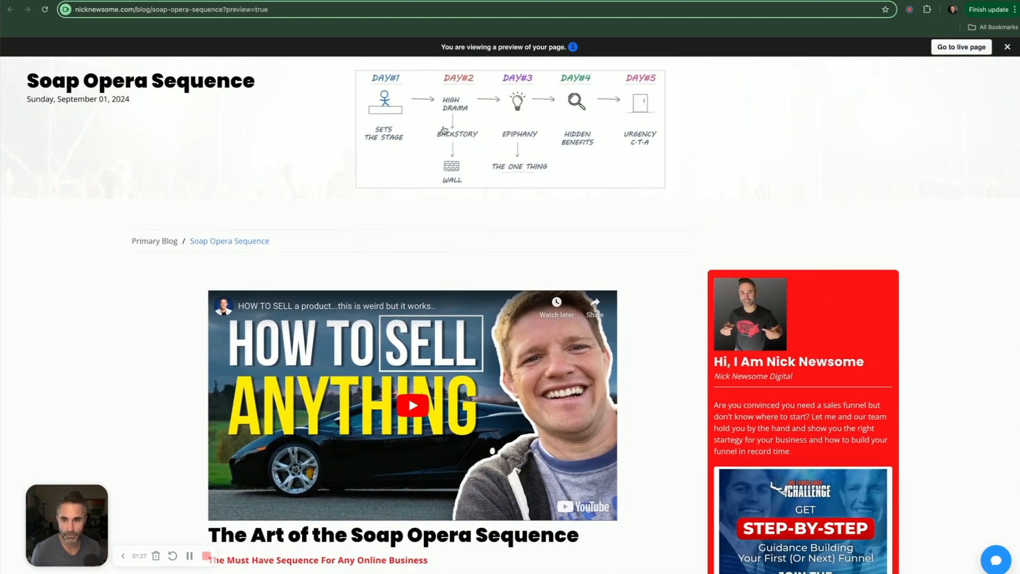
scroll(856, 302, down, 15)
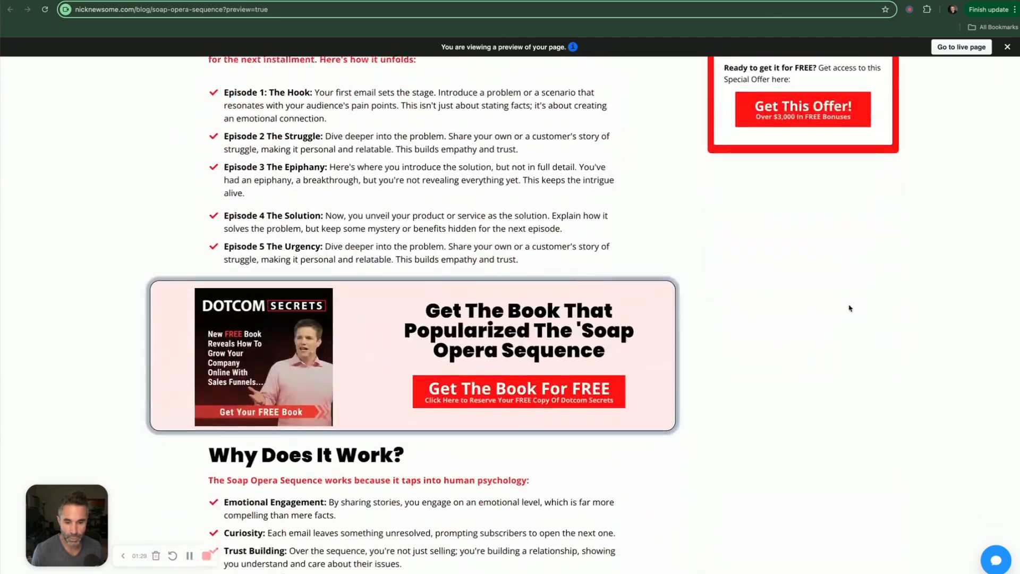
scroll(817, 393, down, 8)
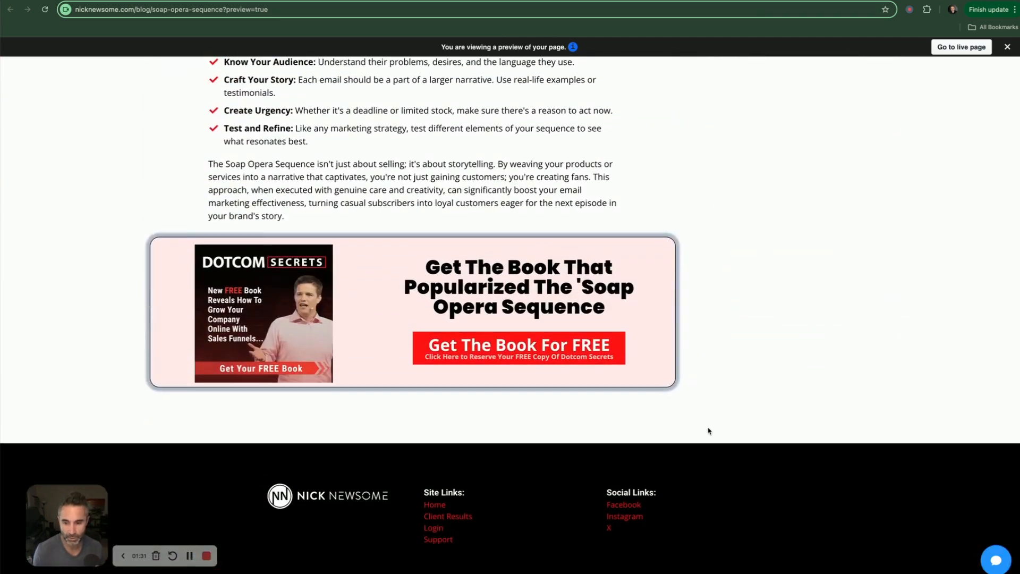
scroll(873, 433, up, 12)
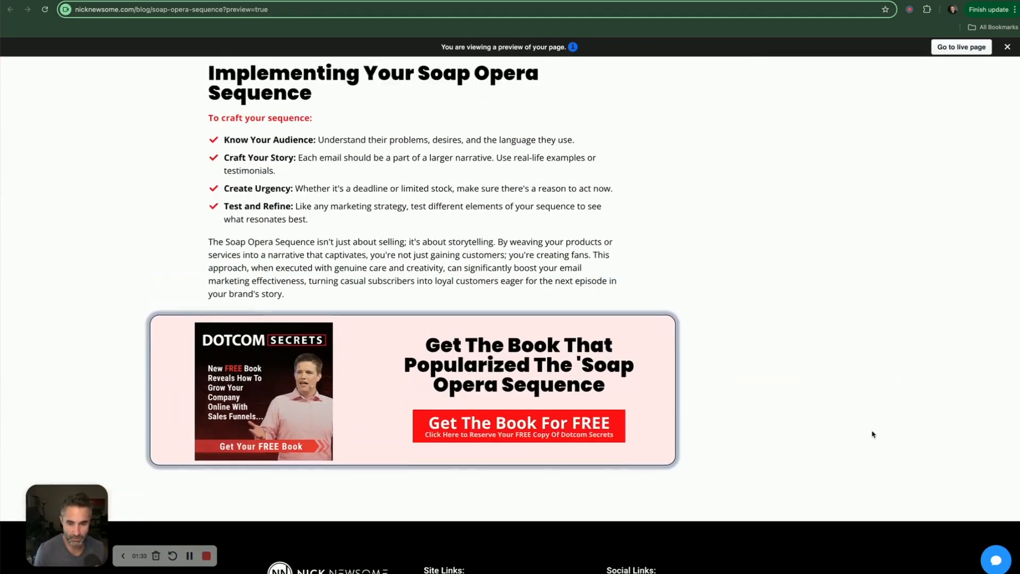
scroll(867, 437, up, 10)
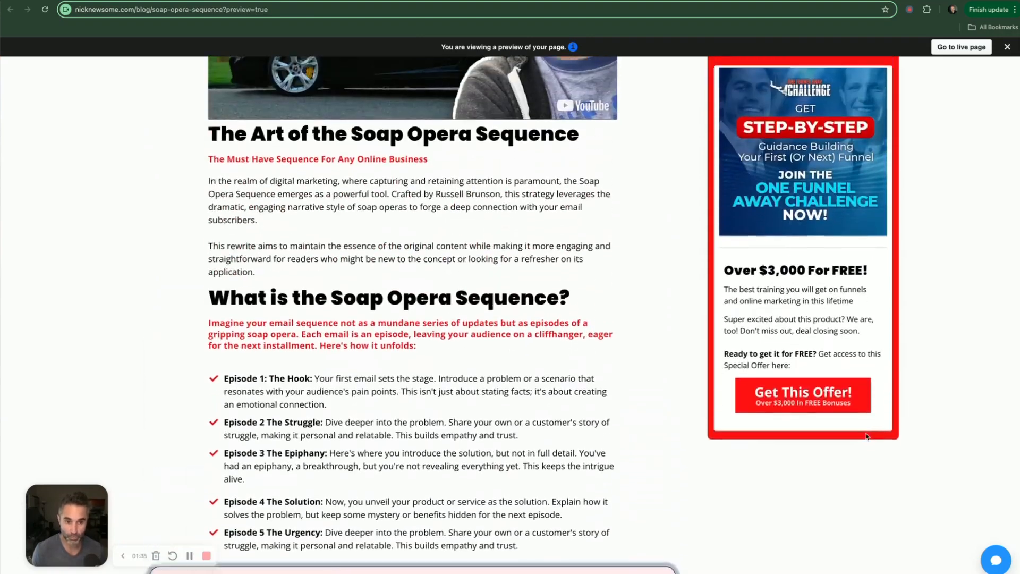
scroll(814, 408, up, 3)
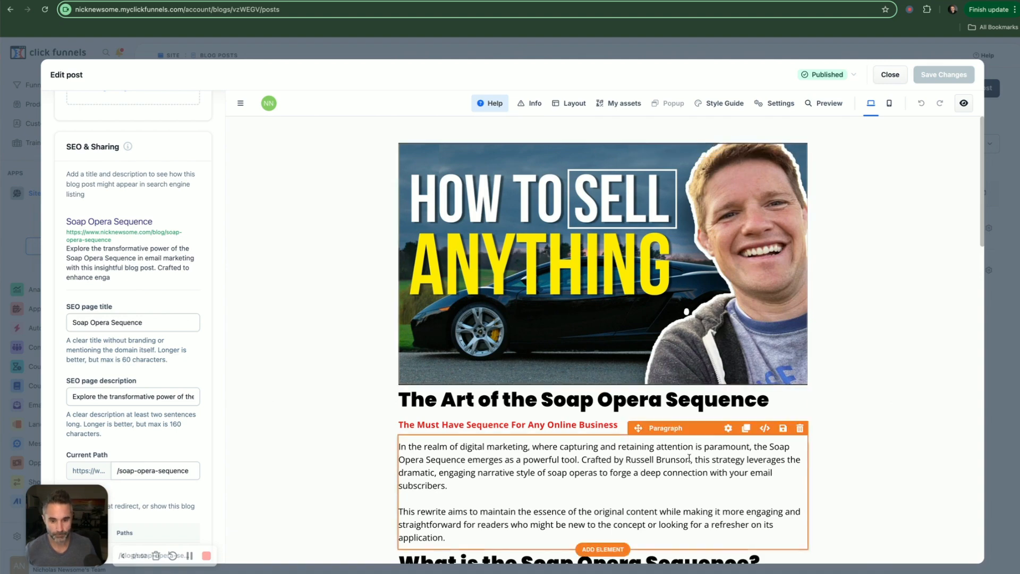
- Review the Soap Opera Sequence post's text and book promotion blocks in the editor, and close the post without editing it
scroll(496, 279, down, 5)
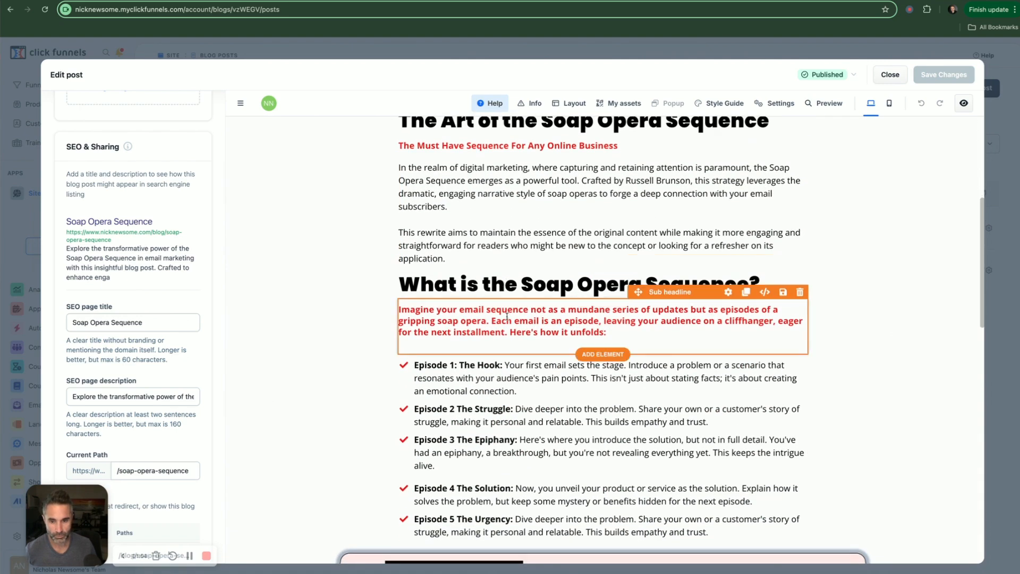
scroll(546, 376, down, 2)
scroll(546, 376, down, 3)
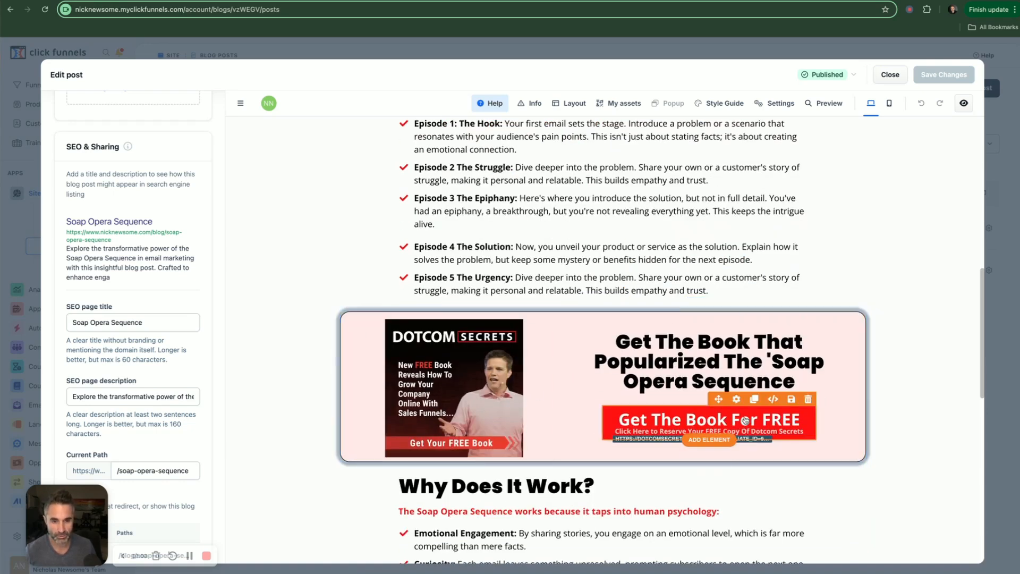
scroll(745, 420, up, 5)
scroll(643, 301, down, 5)
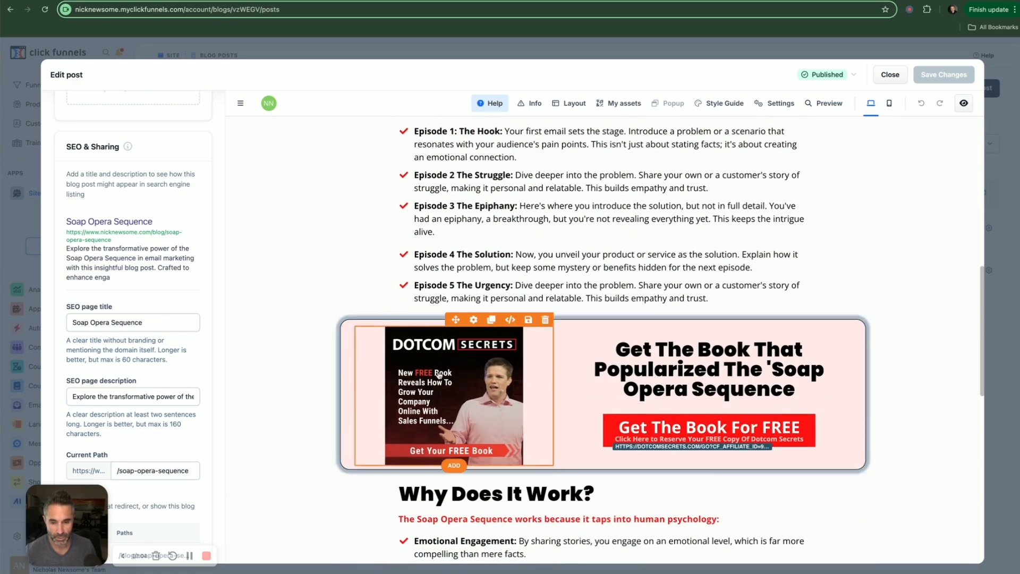
scroll(455, 374, down, 10)
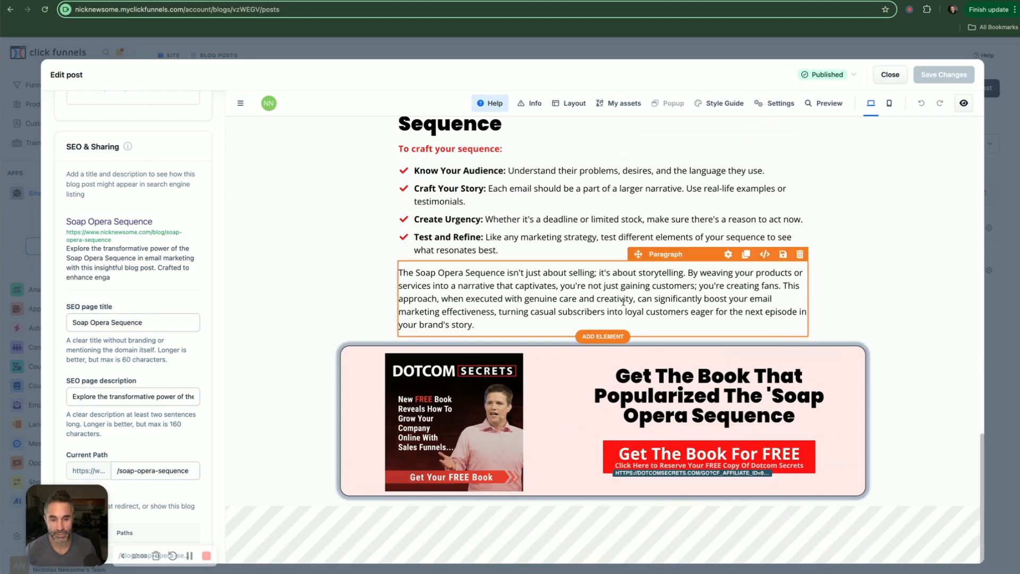
scroll(623, 303, up, 1)
scroll(623, 303, up, 2)
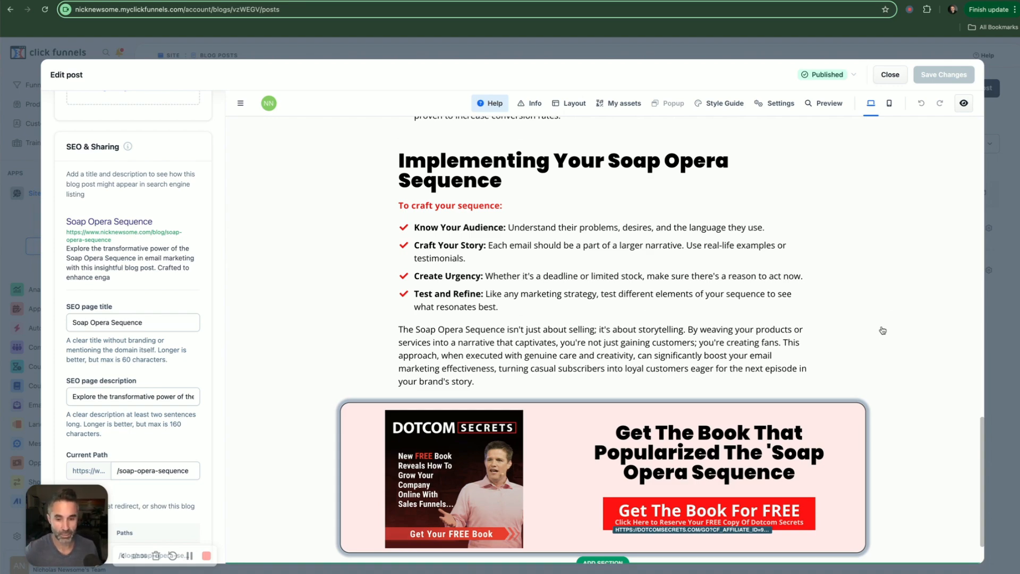
scroll(882, 330, up, 15)
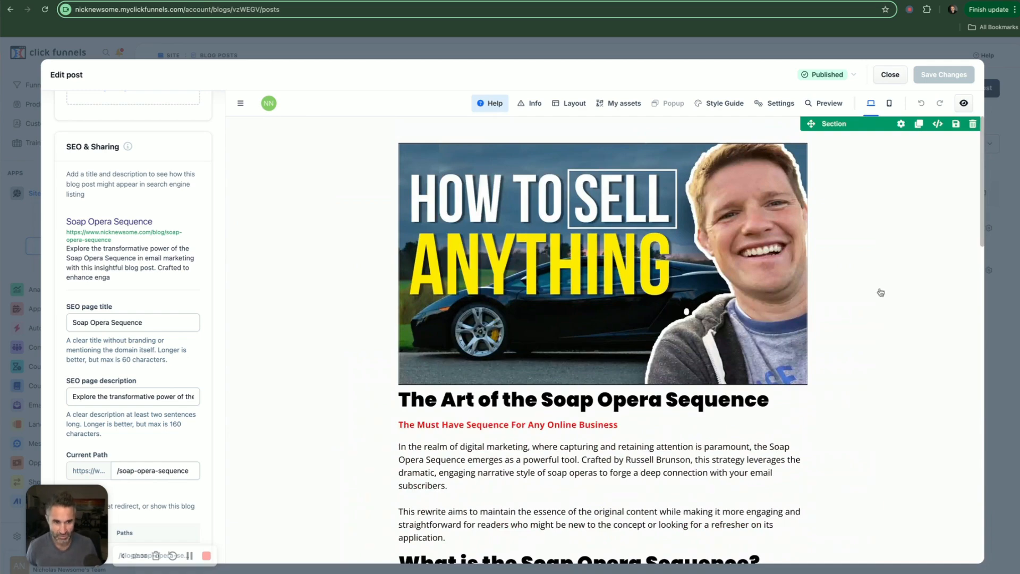
click(891, 75)
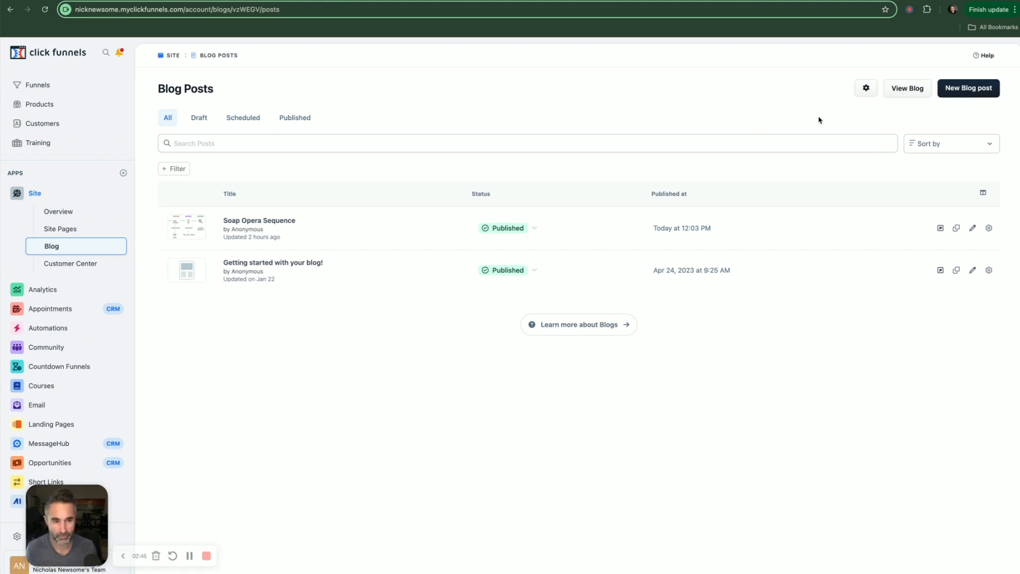
- Create a new blog post with "Test" as both its title and its summary
click(962, 91)
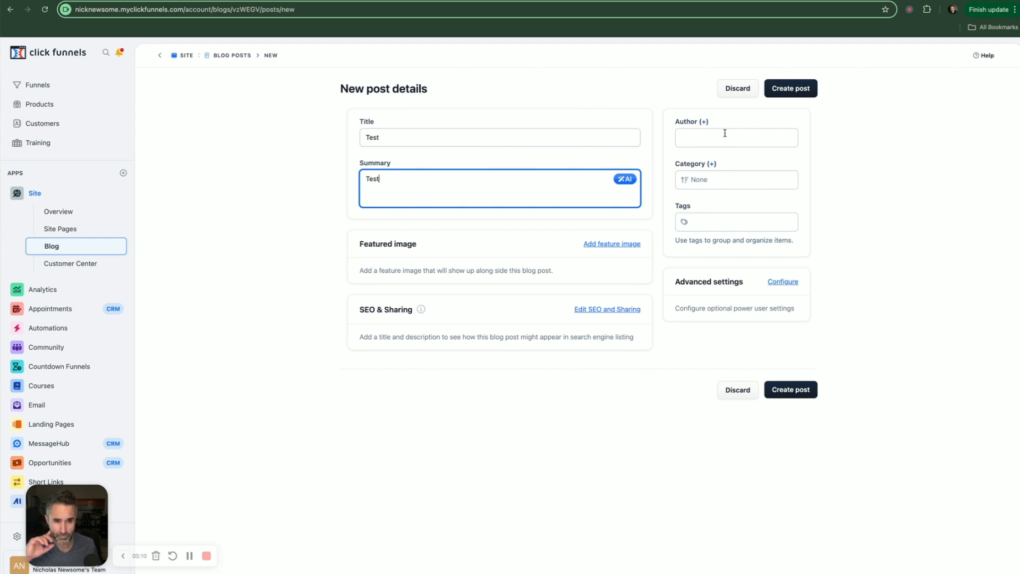
click(789, 389)
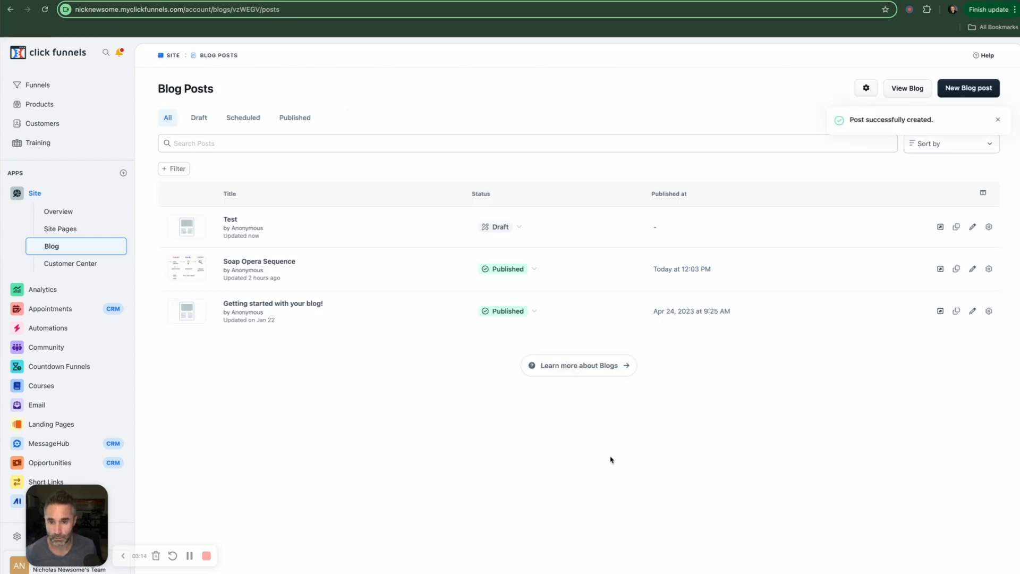
- Open the Test post for editing and add a blank section with a row to its empty page
click(237, 222)
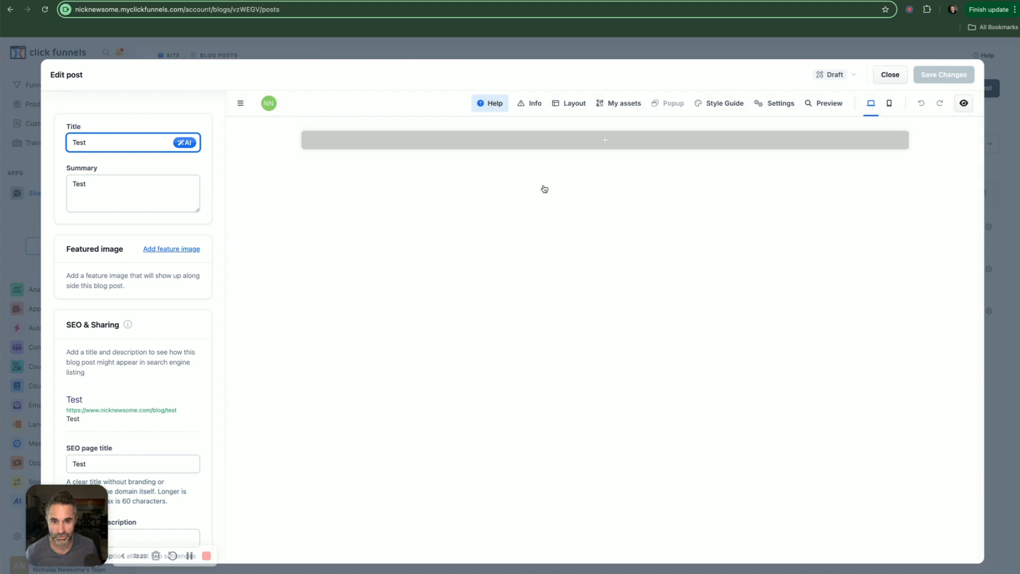
click(605, 140)
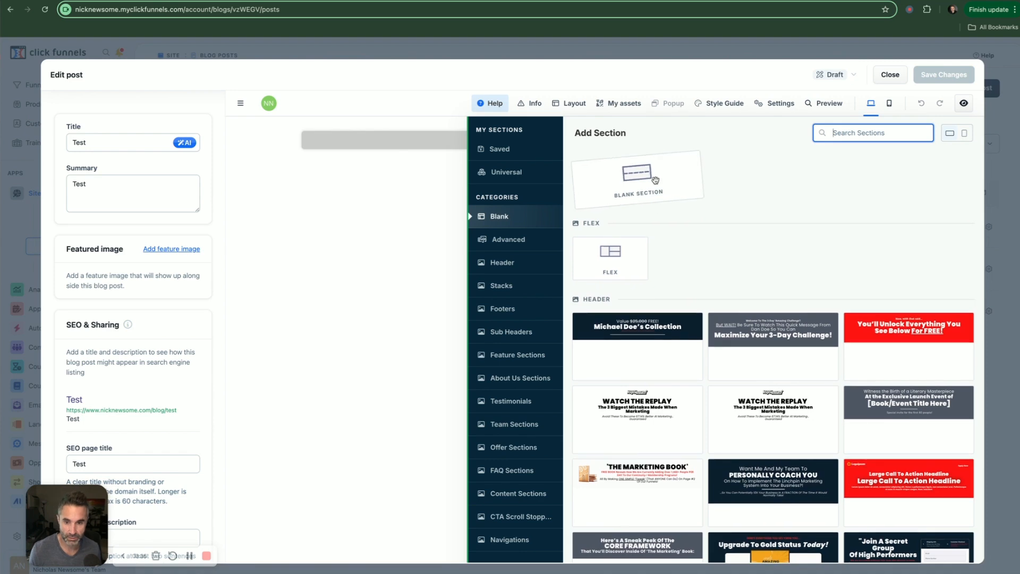
drag(643, 181, 501, 185)
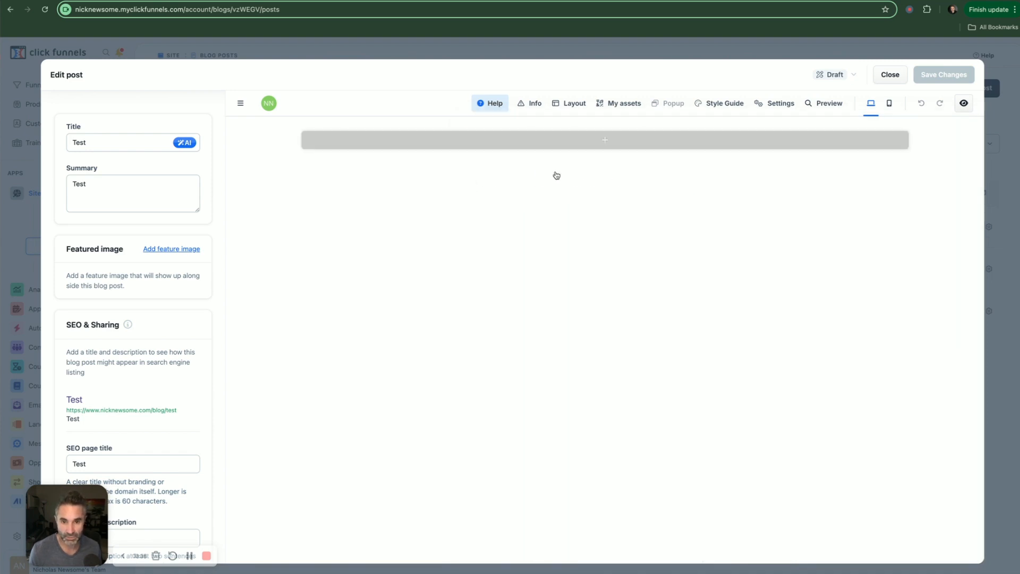
click(605, 140)
drag(636, 186, 635, 187)
click(635, 187)
click(632, 186)
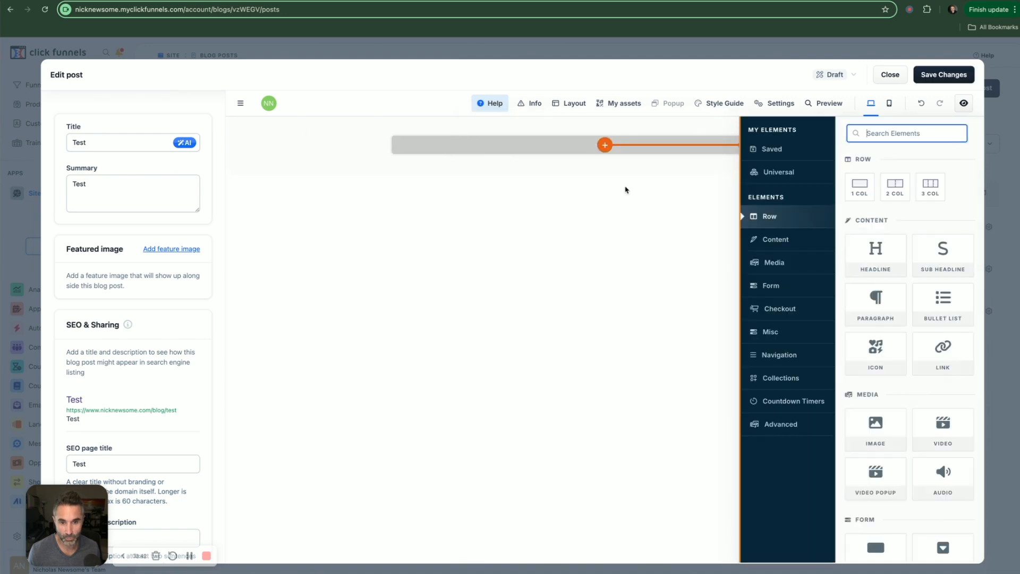
- Add headline, sub headline and paragraph elements to the Test post's new section, and save and close the post
click(879, 246)
click(942, 250)
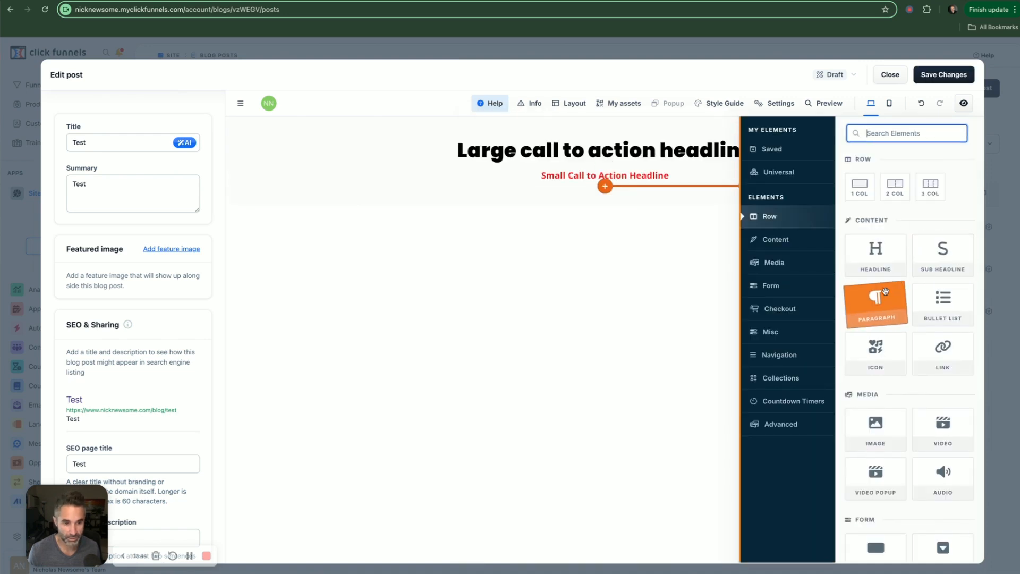
click(887, 295)
click(652, 300)
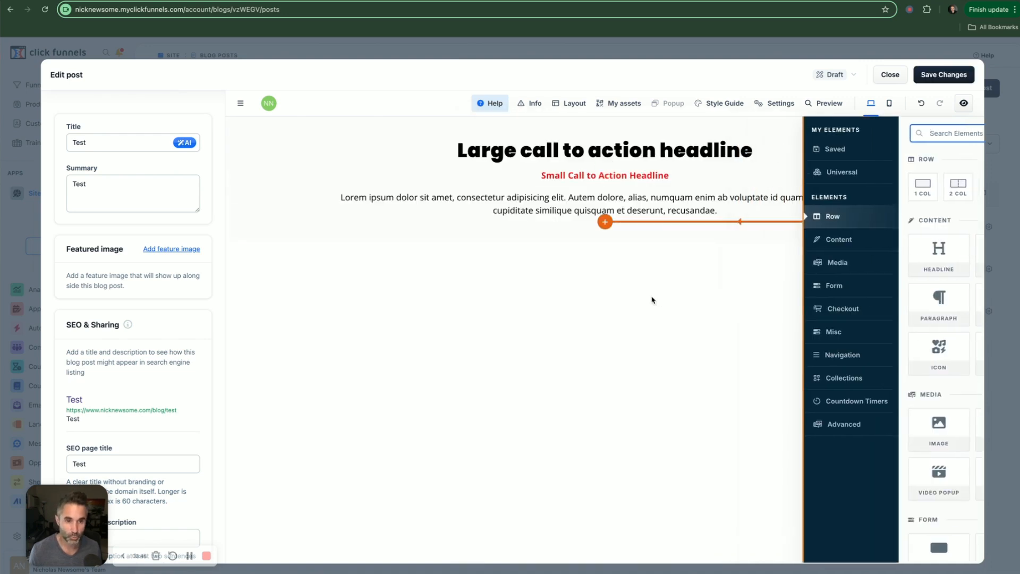
click(940, 74)
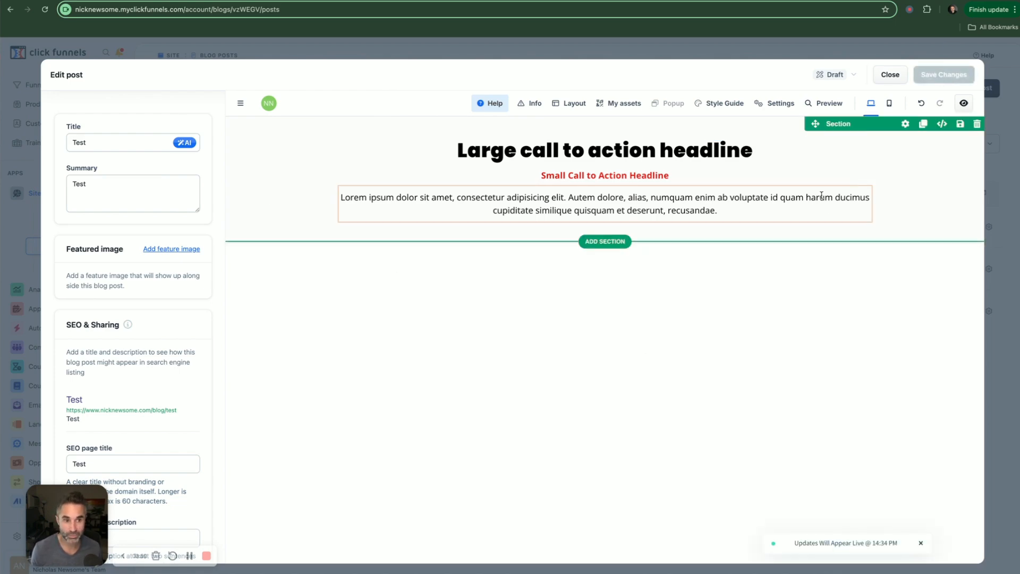
click(890, 74)
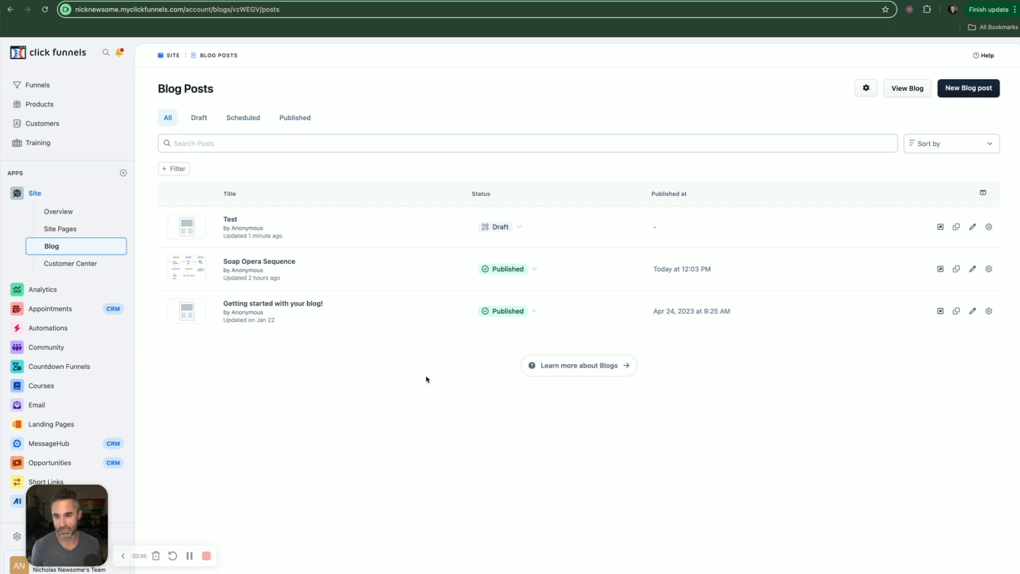
- Open the site's theme for editing from the site overview and bring up the Blog home page template
click(63, 213)
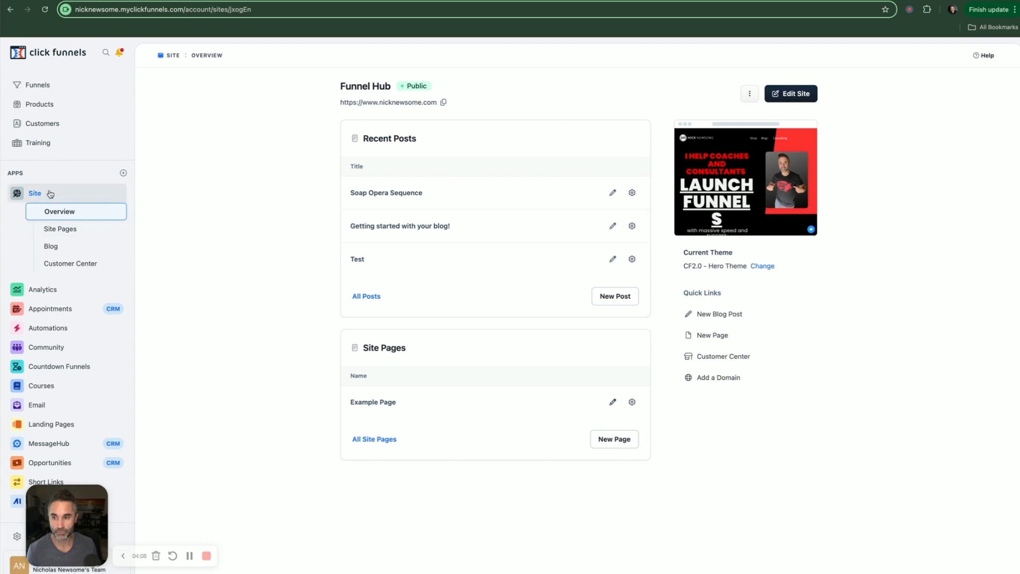
click(794, 95)
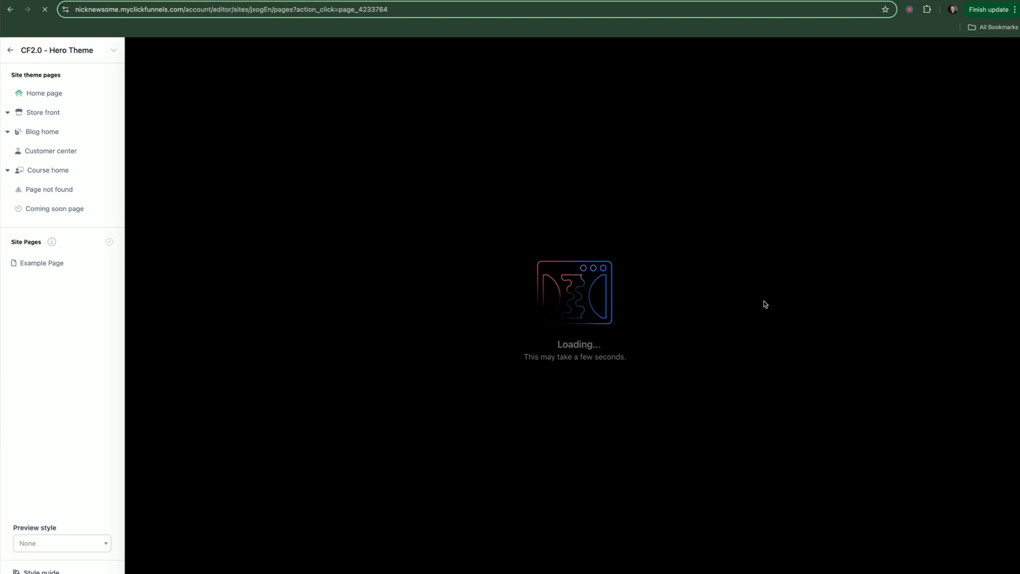
click(35, 136)
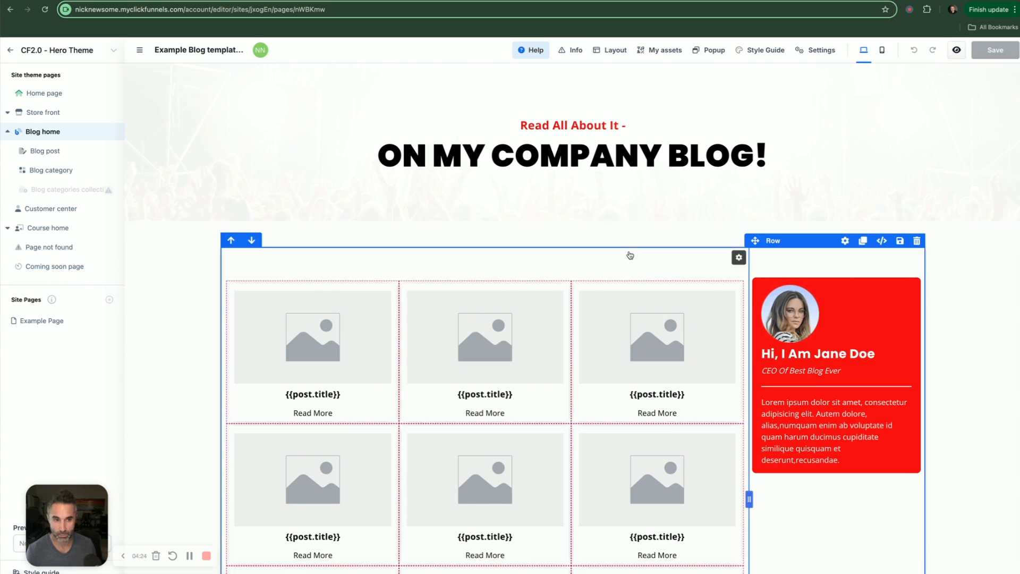
- Preview the Blog home template, return to the theme editor and open the Blog post template
click(956, 50)
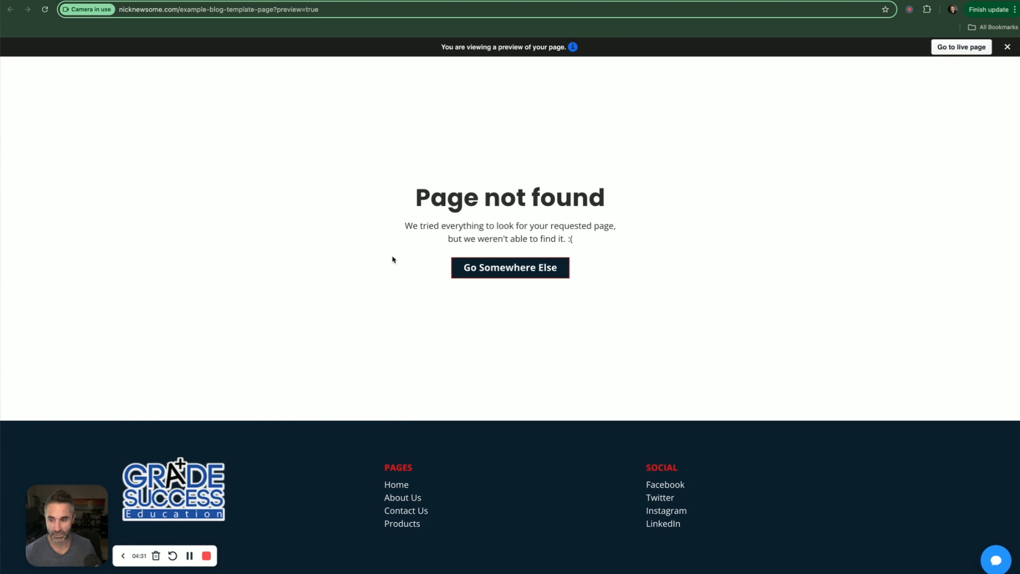
click(154, 1)
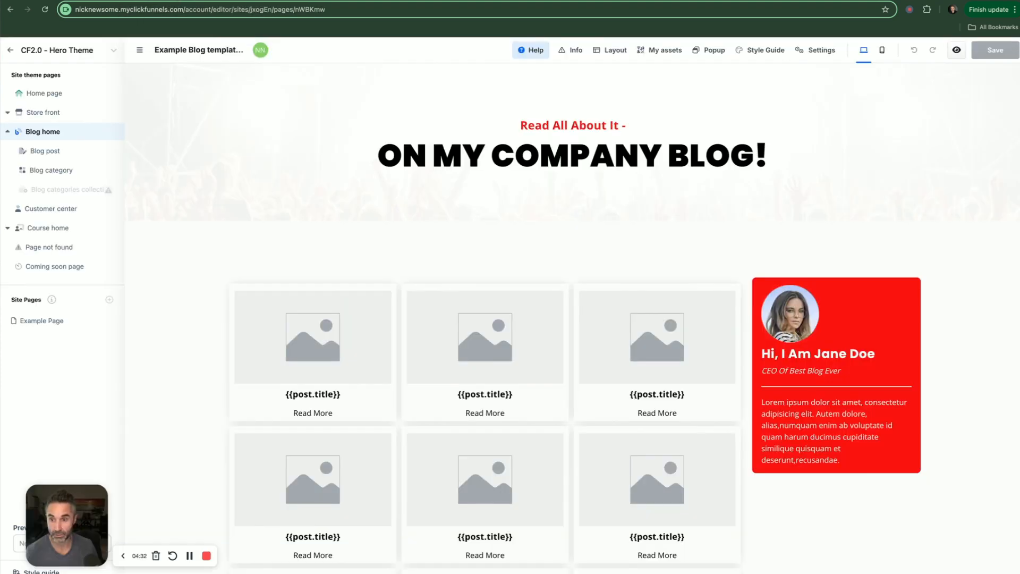
click(46, 151)
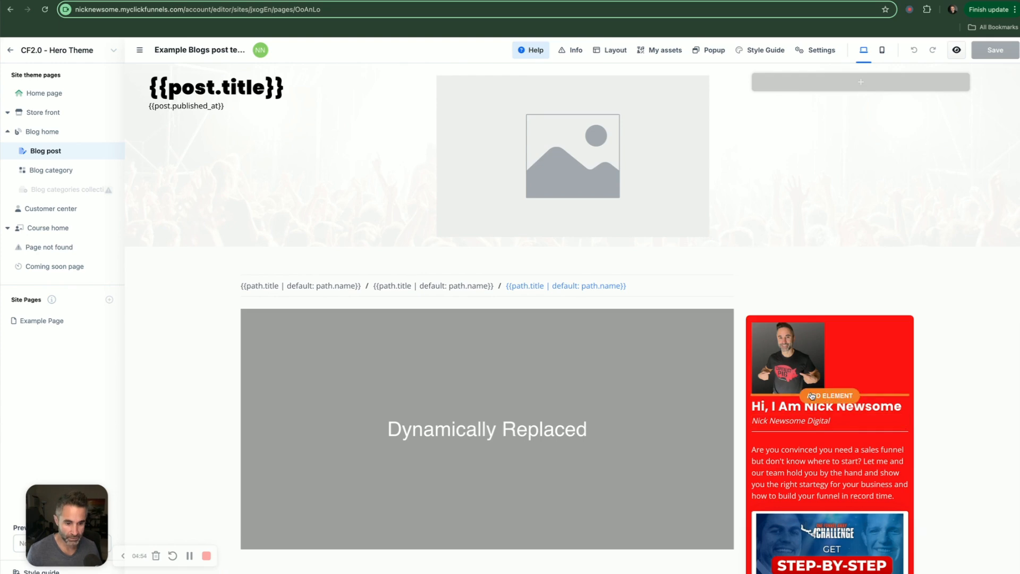
- Examine the Blog post template from the dynamic content area and author and offer sidebar down to the footer
scroll(861, 419, down, 3)
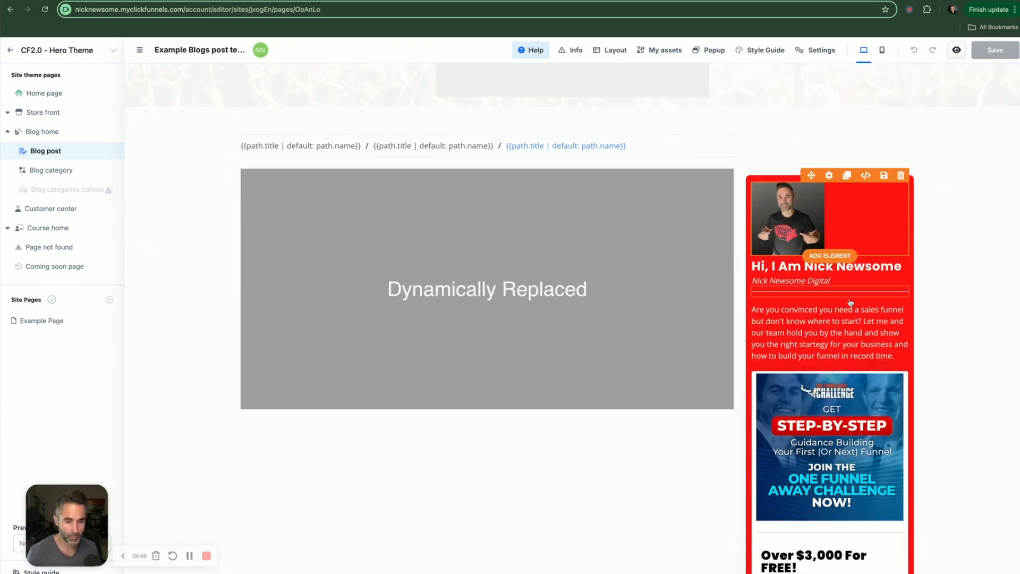
scroll(859, 302, down, 2)
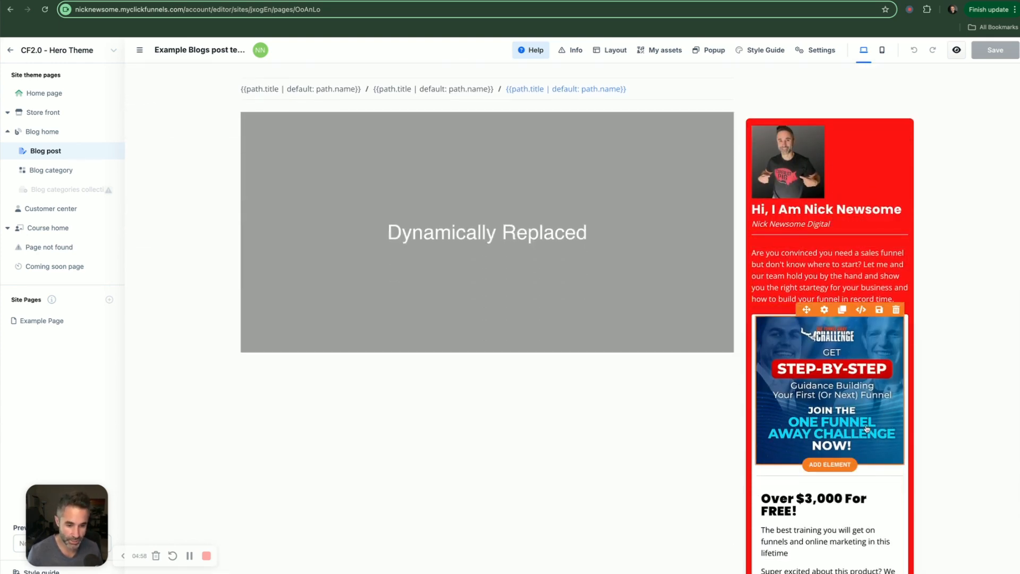
scroll(860, 372, down, 2)
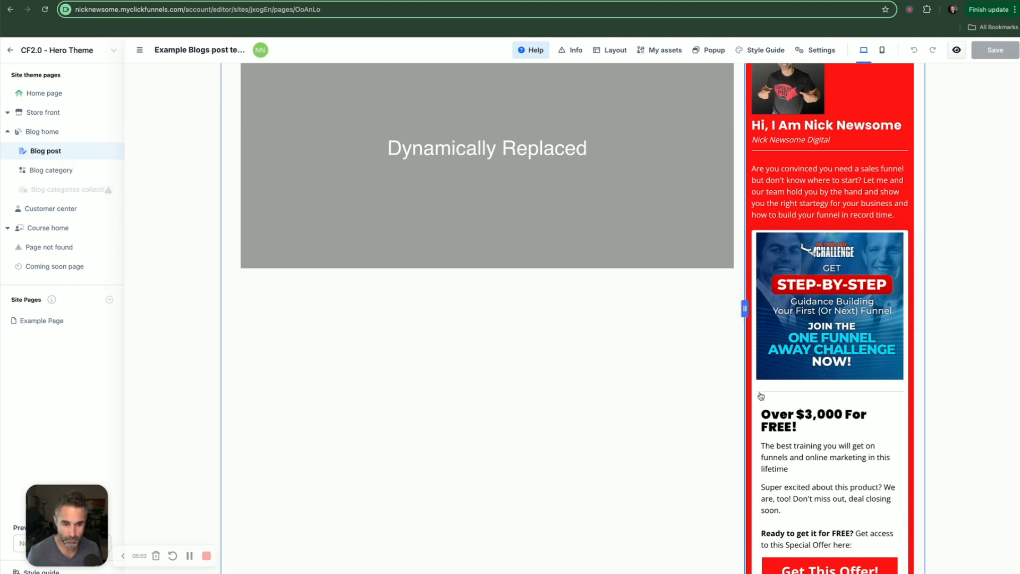
scroll(849, 421, down, 2)
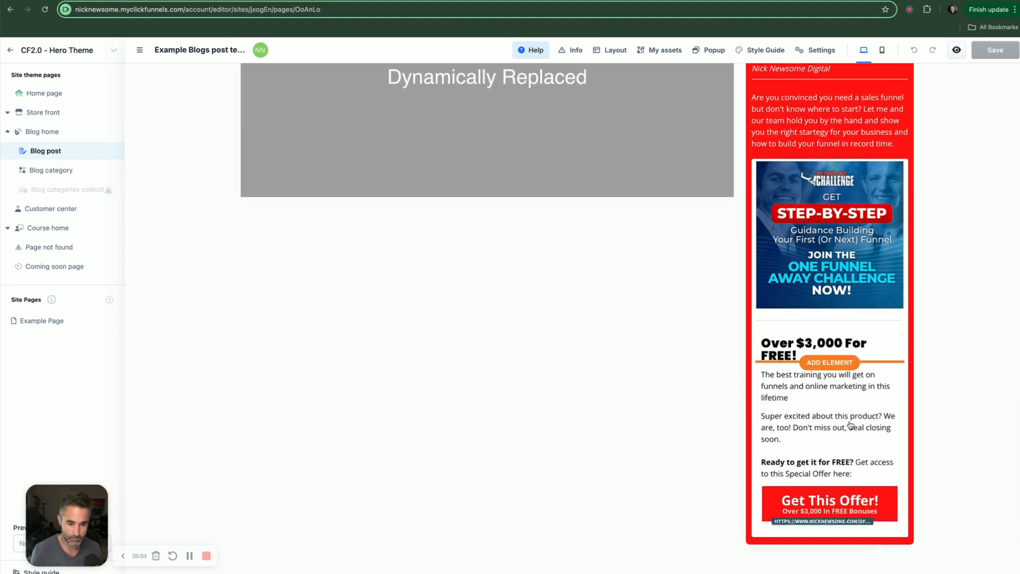
scroll(852, 422, down, 3)
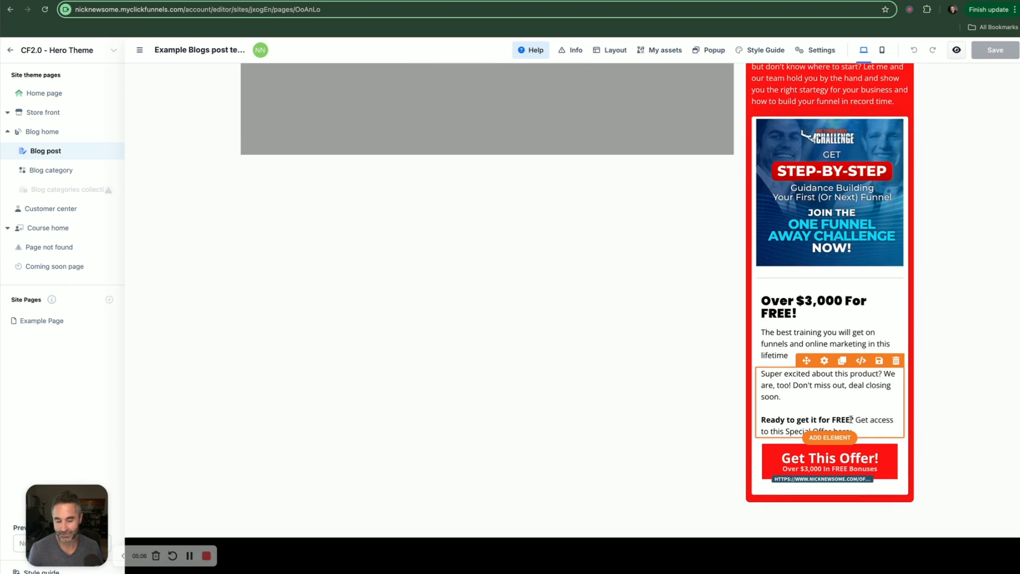
scroll(850, 421, down, 1)
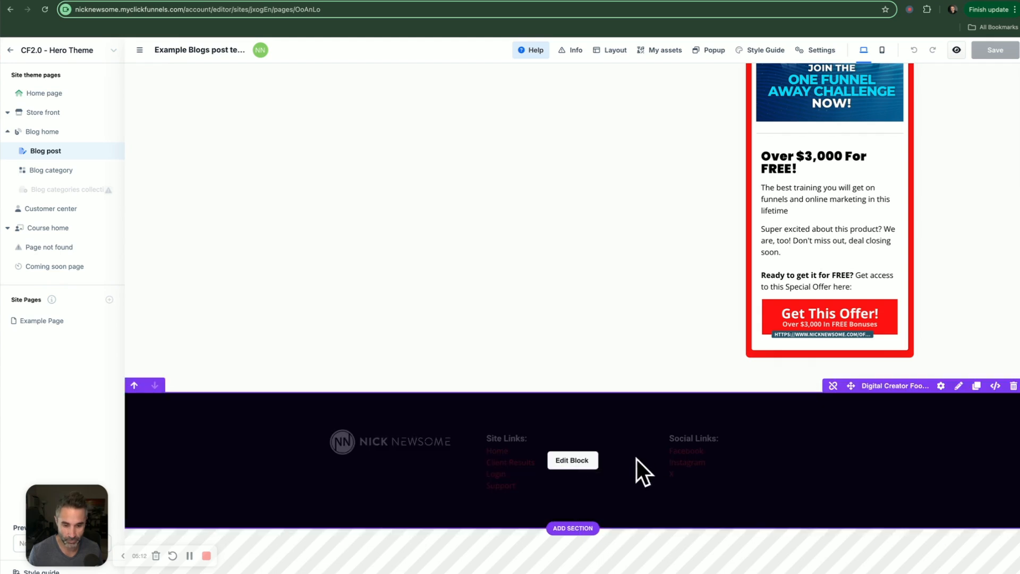
scroll(935, 434, up, 6)
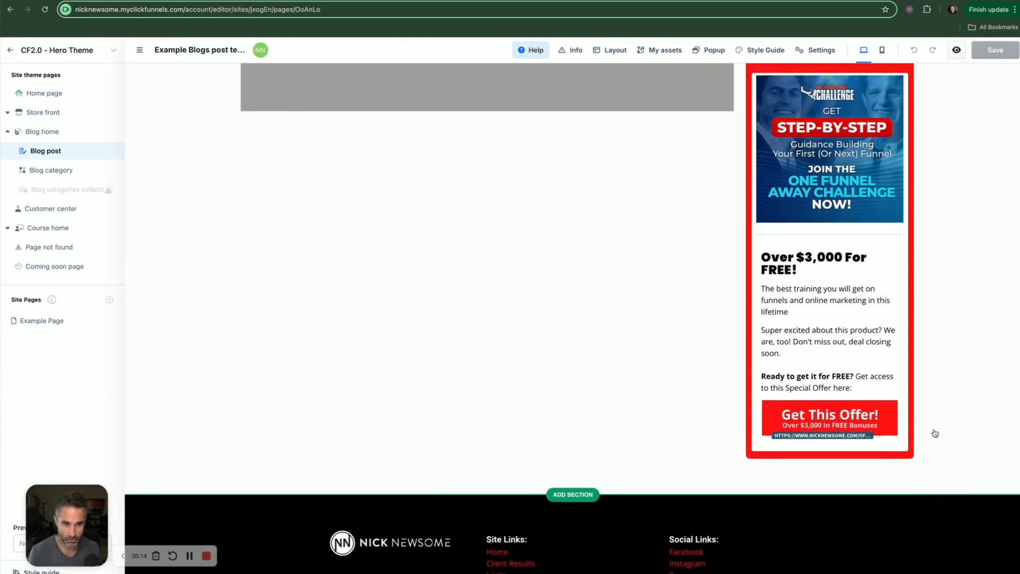
scroll(935, 433, up, 5)
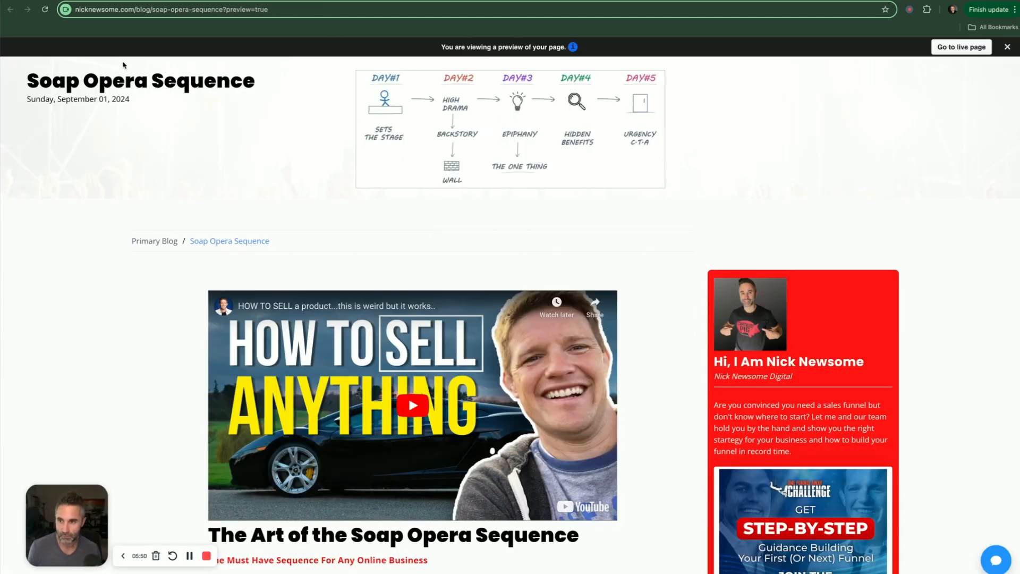
- Review the preview of the Soap Opera Sequence post, checking its title, video, article text, sidebar offer and book promotions
drag(29, 80, 275, 77)
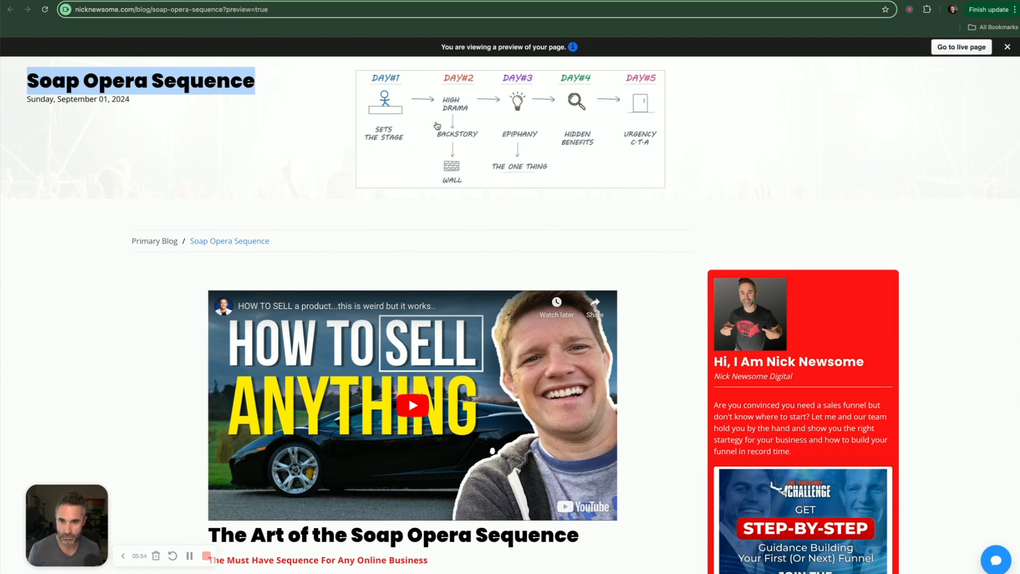
scroll(412, 284, down, 2)
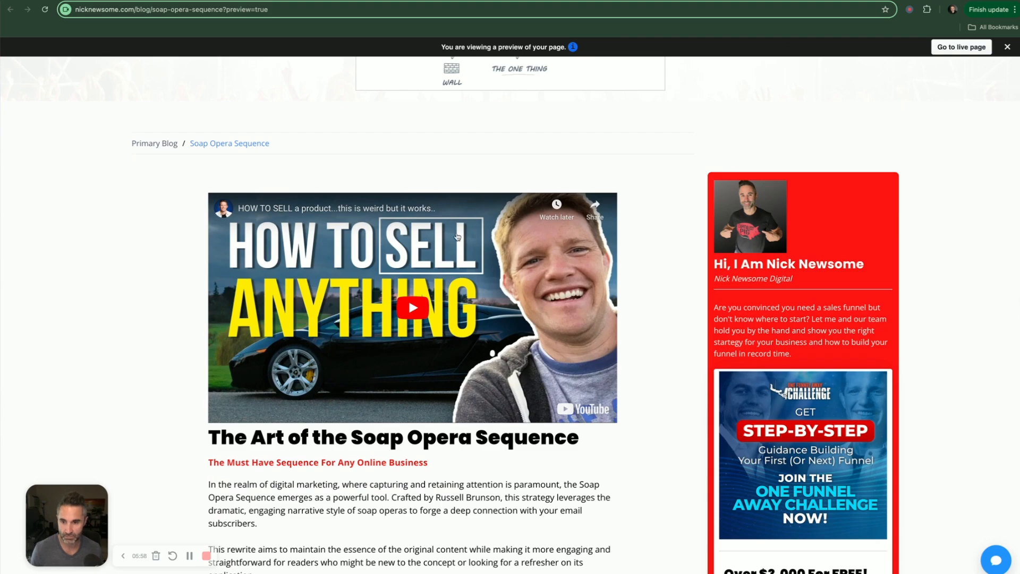
scroll(534, 415, down, 2)
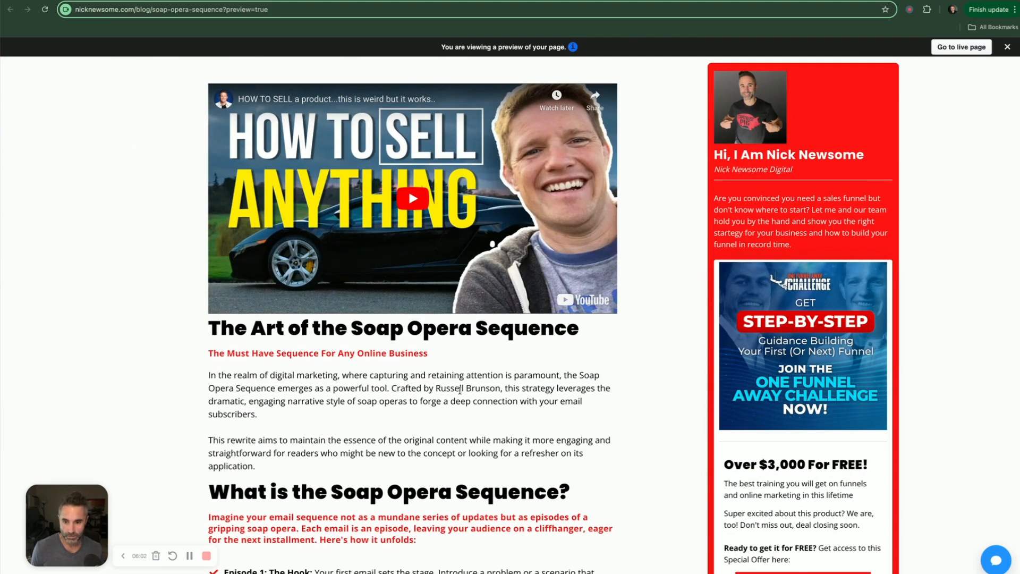
scroll(332, 346, down, 10)
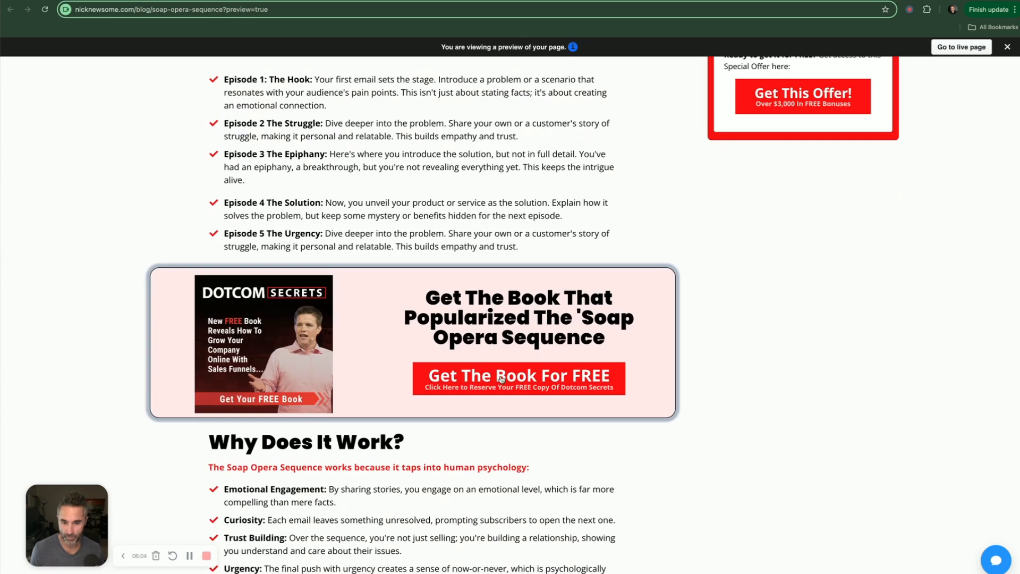
scroll(500, 378, up, 7)
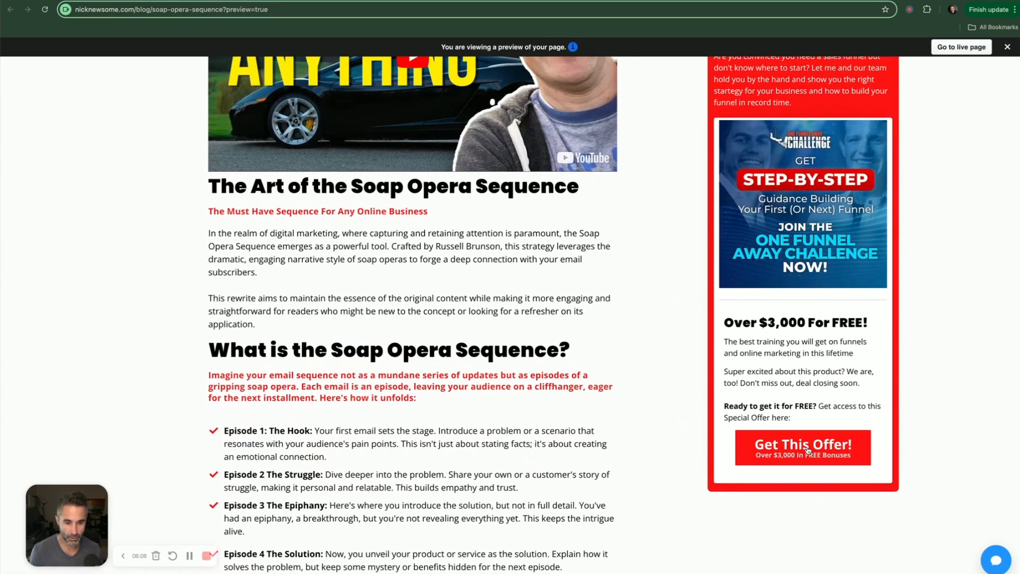
scroll(808, 451, up, 1)
scroll(804, 468, up, 7)
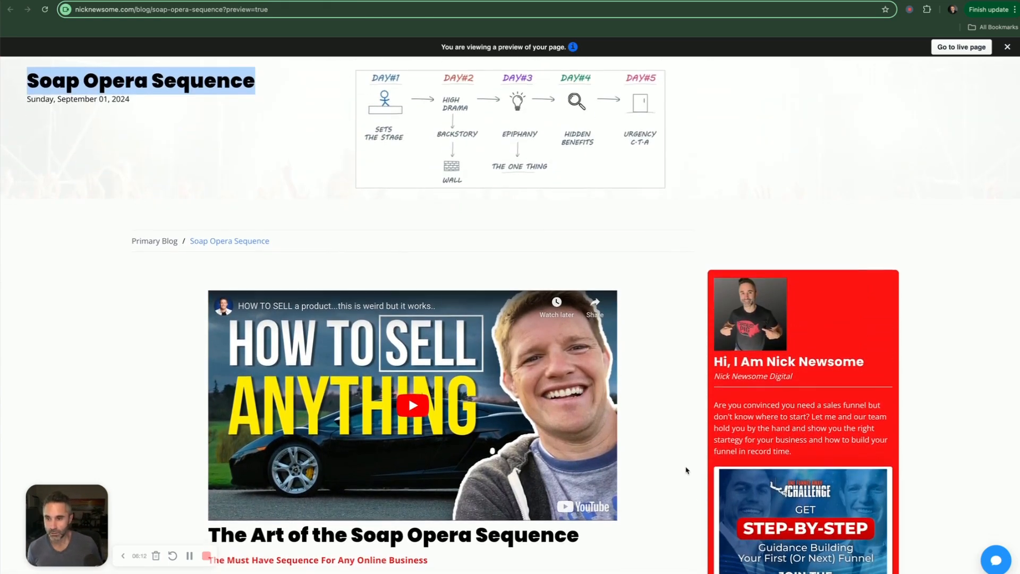
scroll(686, 470, down, 13)
scroll(685, 468, down, 10)
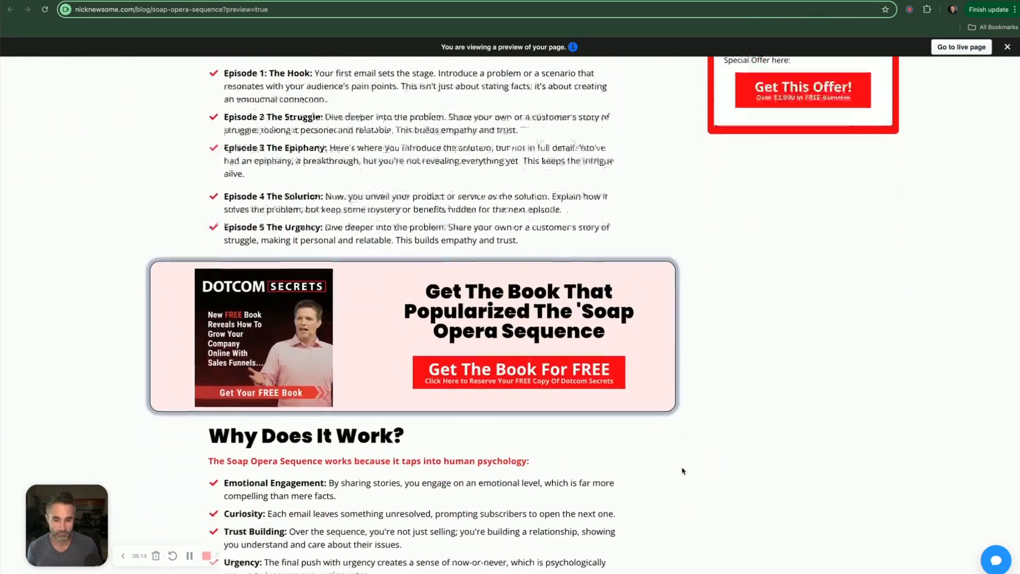
scroll(691, 467, down, 3)
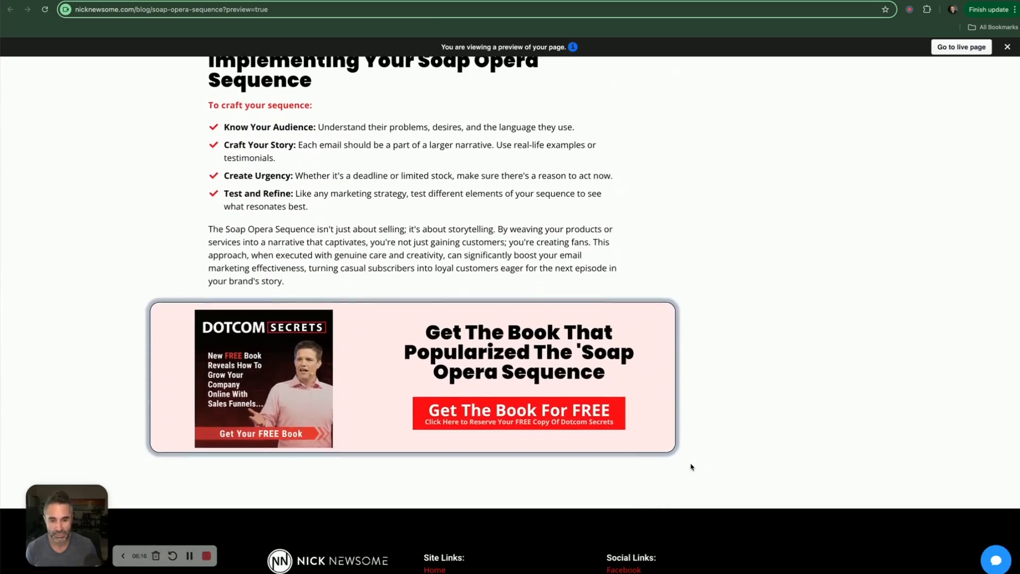